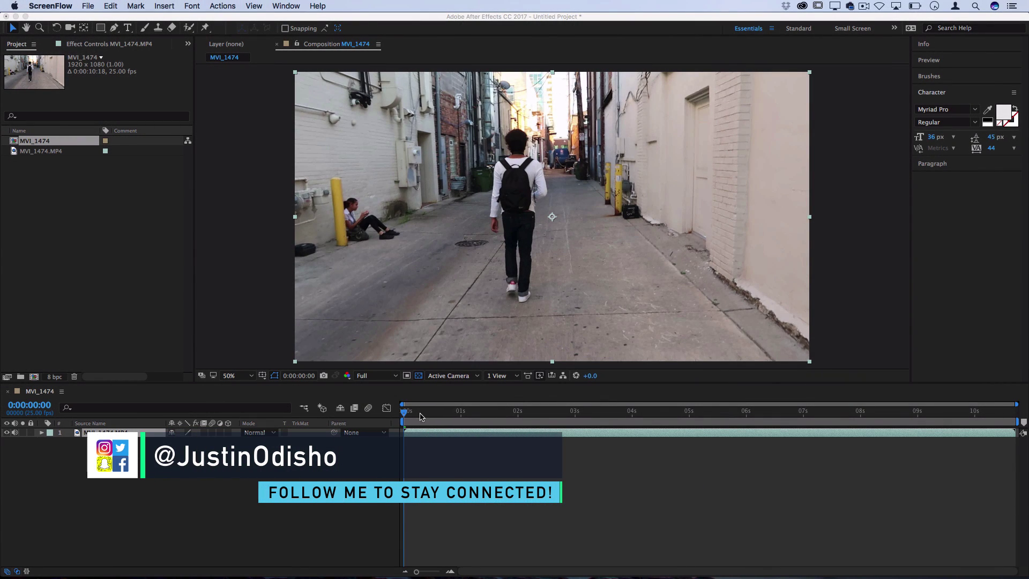
Bring After Effects forward and preview the opening and later frames of the alley clip.
click(420, 417)
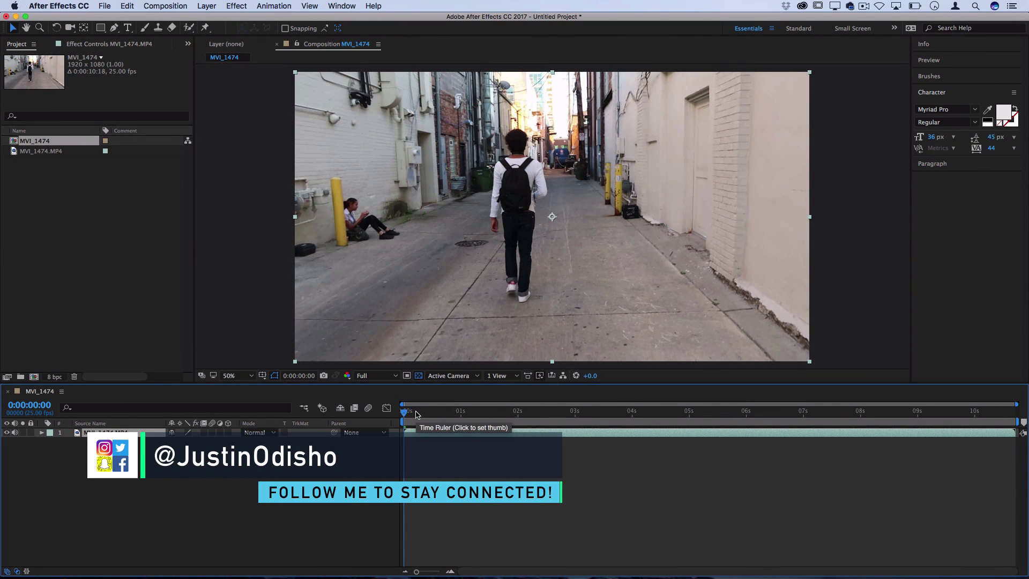
drag(414, 416, 468, 409)
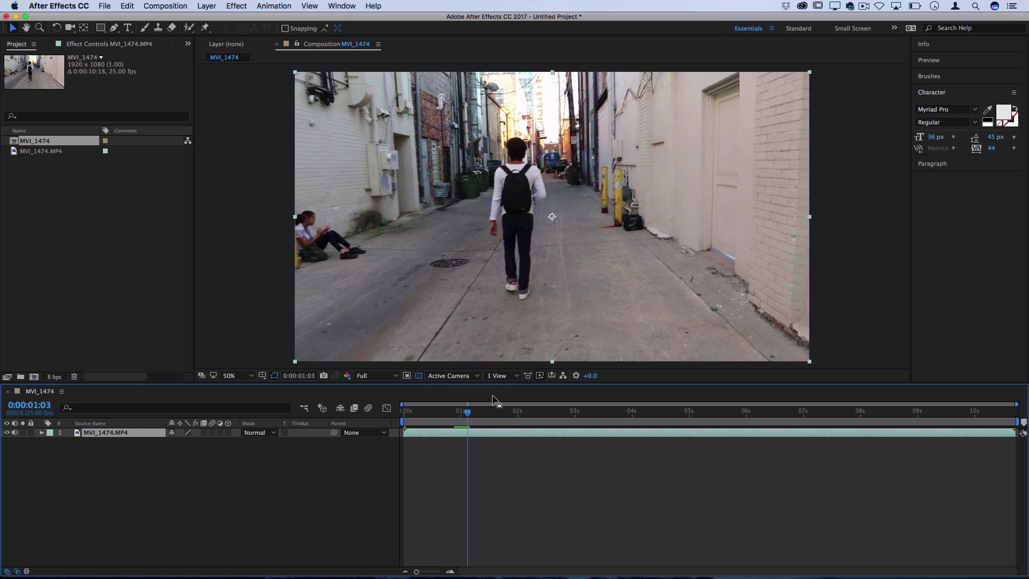
drag(486, 412, 420, 431)
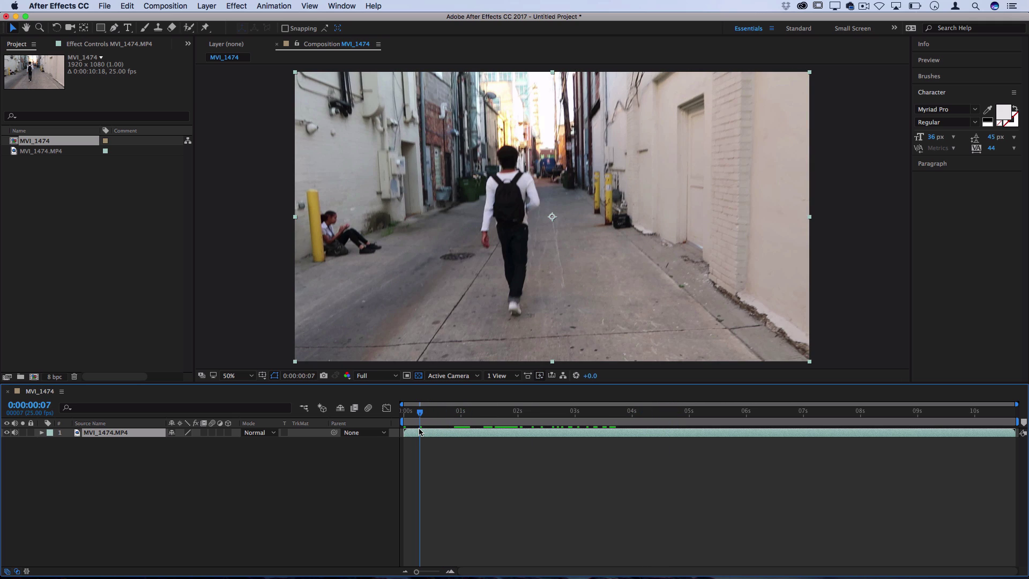
Open the Tracker panel from the Window menu and select the MVI_1474.MP4 layer.
click(341, 4)
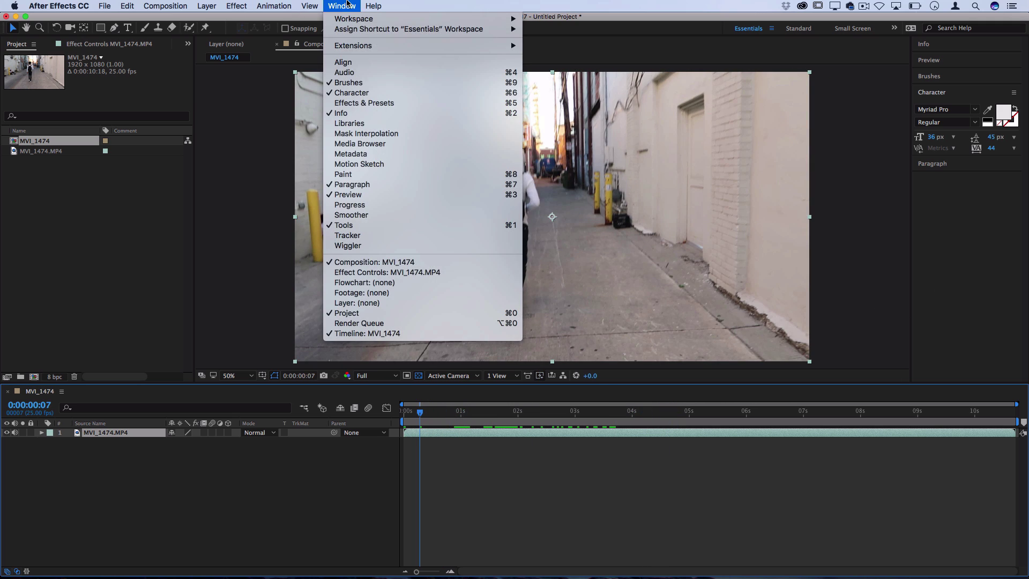
click(351, 236)
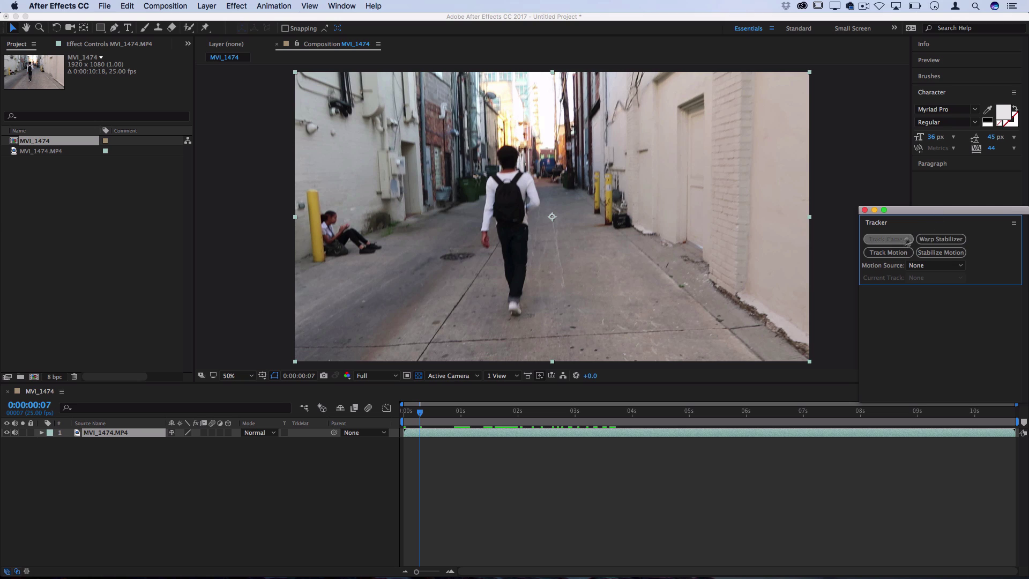
click(106, 435)
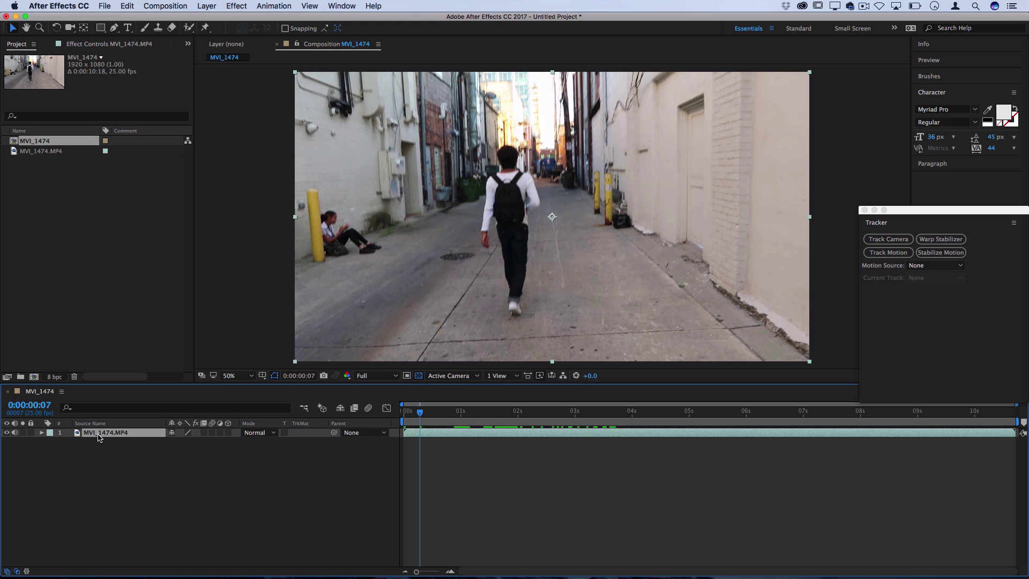
Run Track Camera on MVI_1474.MP4 and let the 3D Camera Tracker analyse and solve.
click(894, 242)
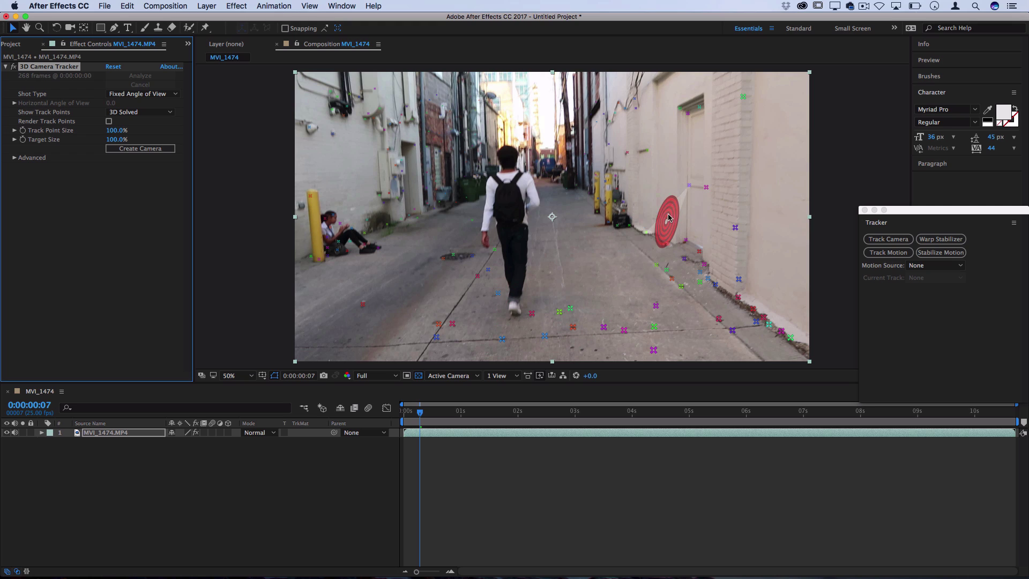
Scrub to about 2 seconds and raise the Track Point Size to 194%.
drag(431, 416, 534, 410)
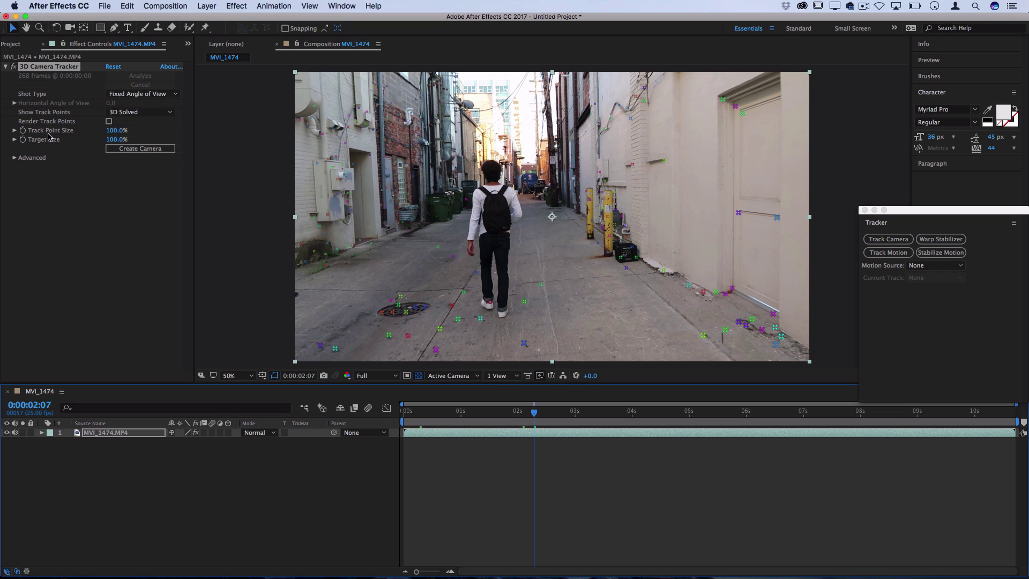
drag(117, 130, 171, 134)
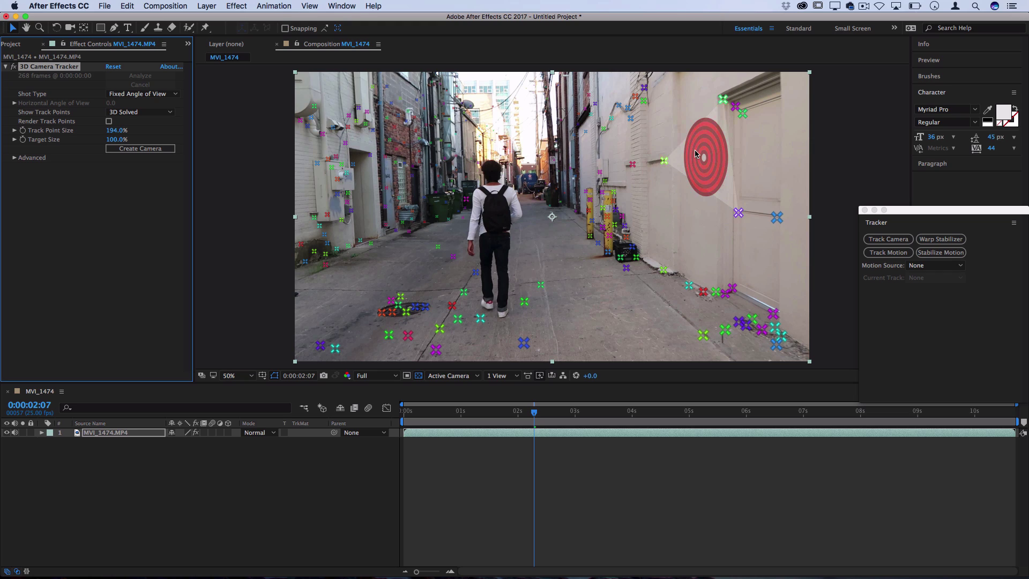
Create a text layer and camera on the right wall and retype its text as 'Subscribe'.
right_click(695, 151)
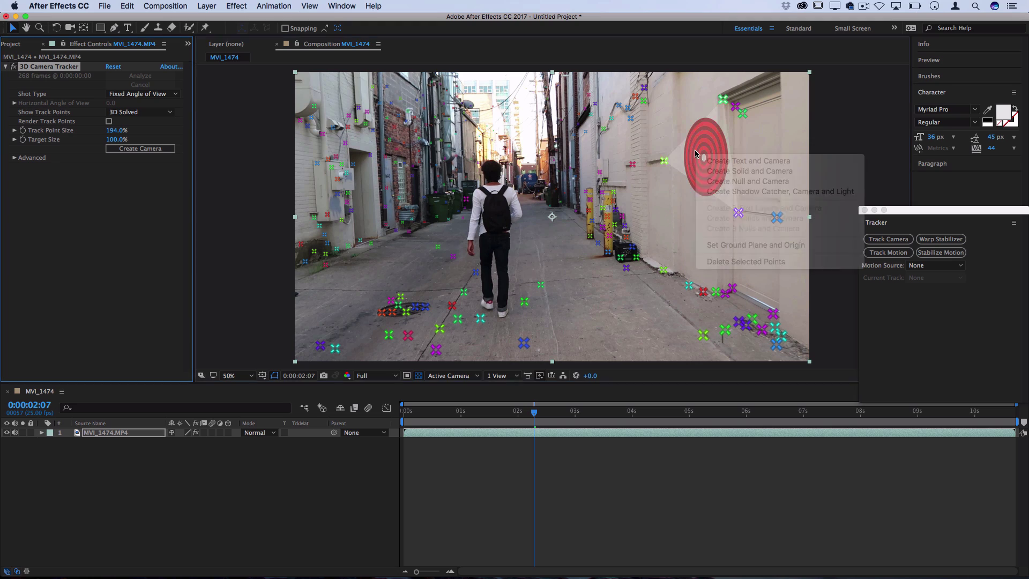
click(720, 162)
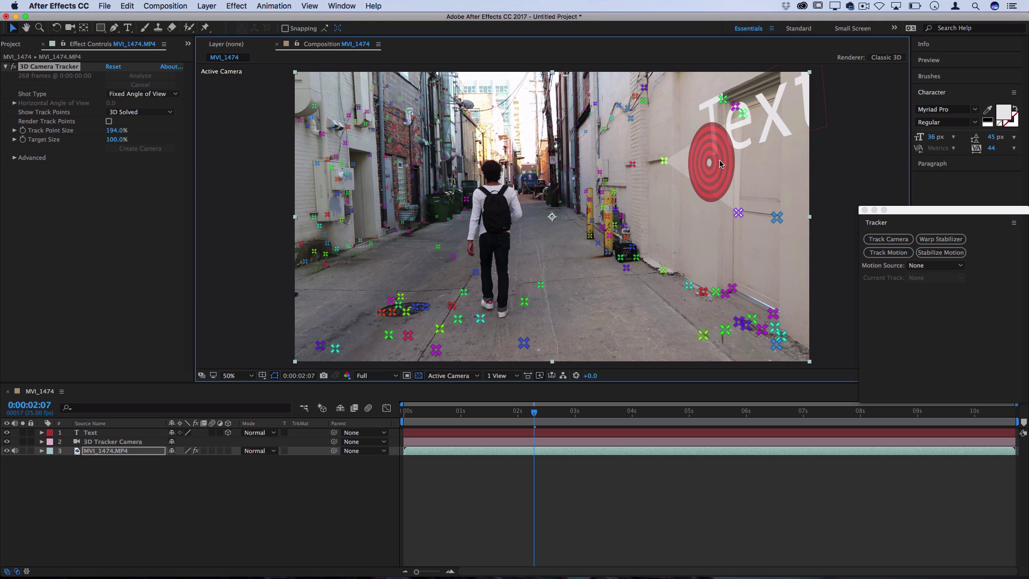
click(766, 123)
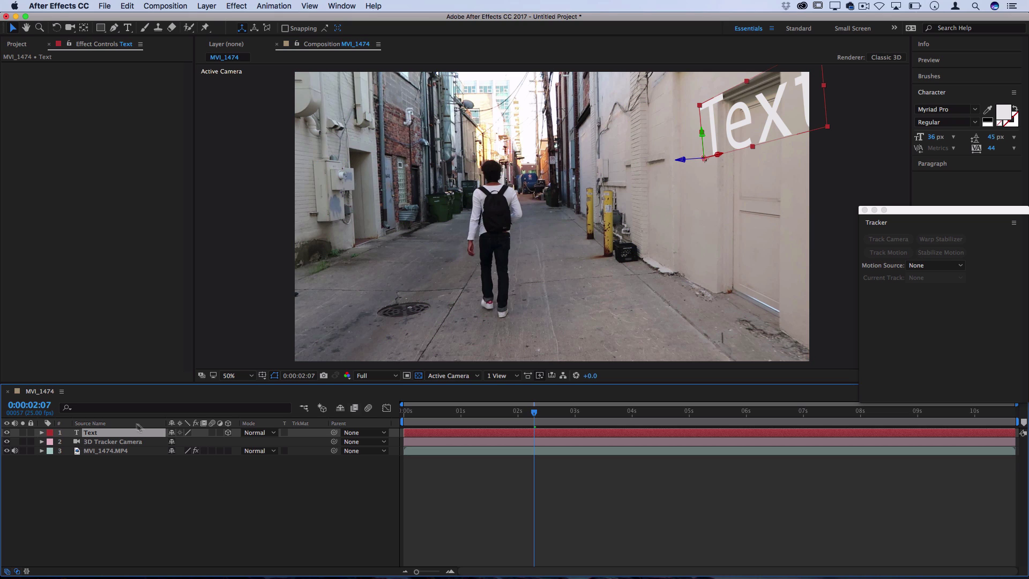
click(41, 433)
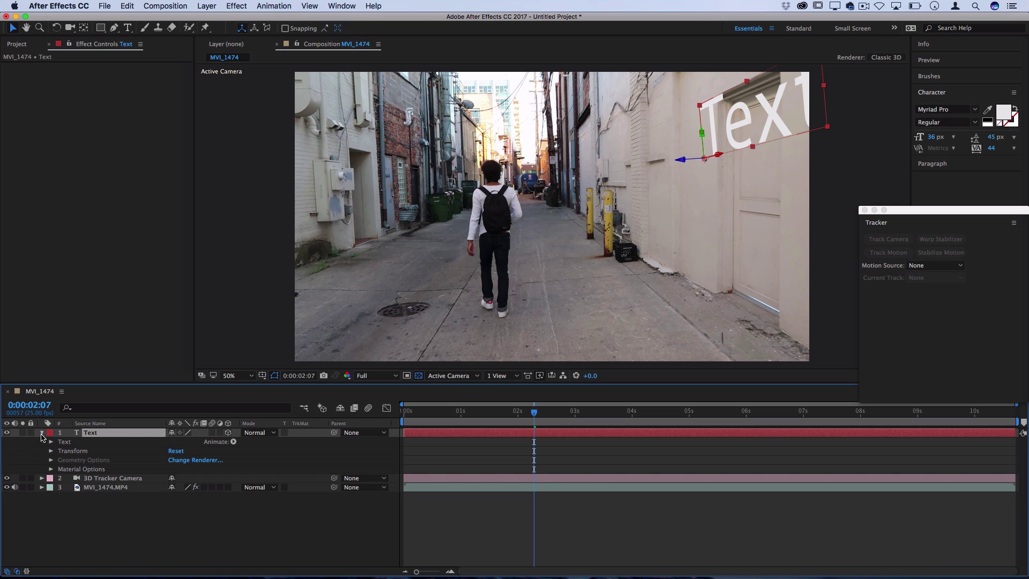
double_click(91, 433)
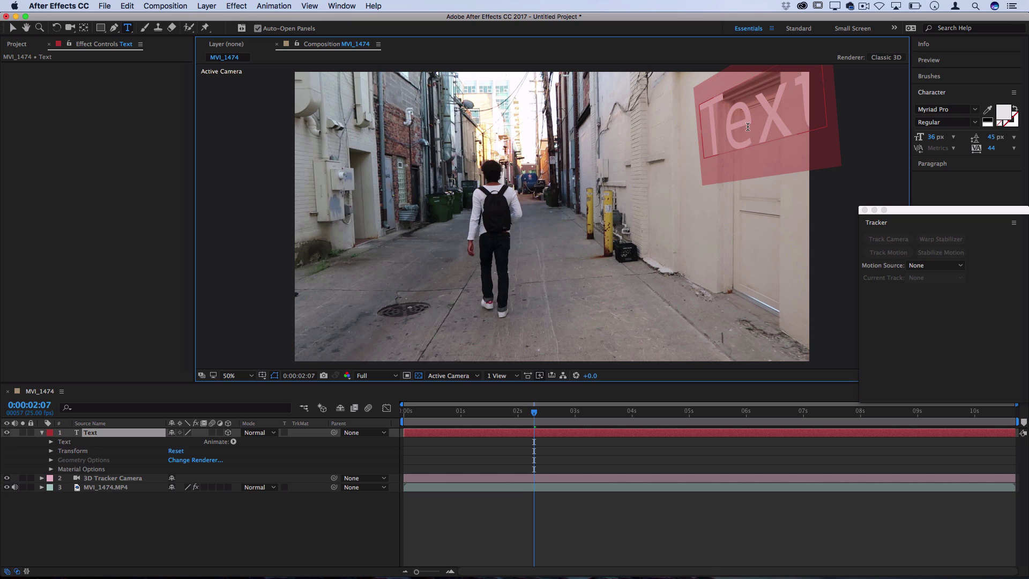
key(BackSpace)
text(Su)
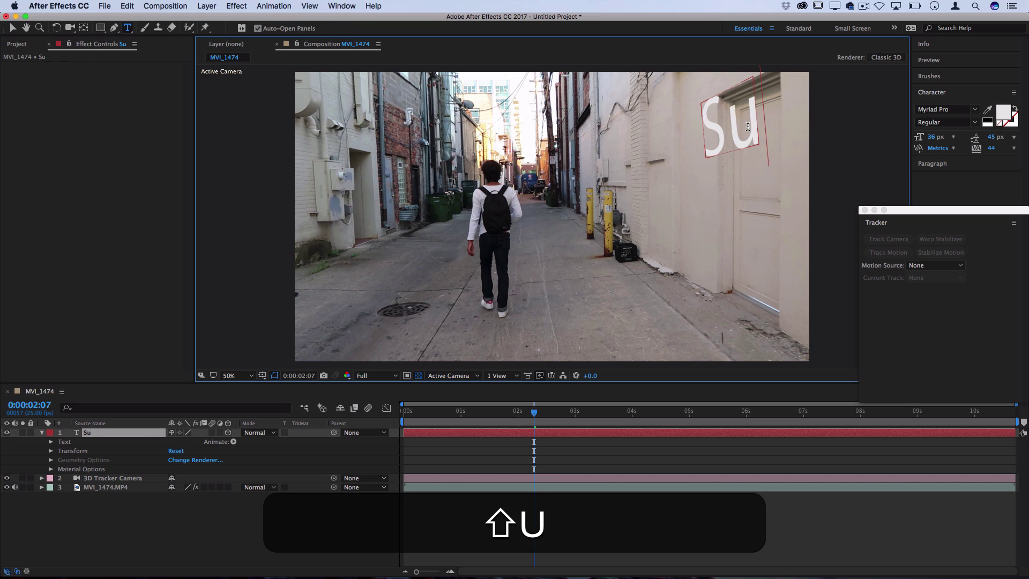
text(bscribe)
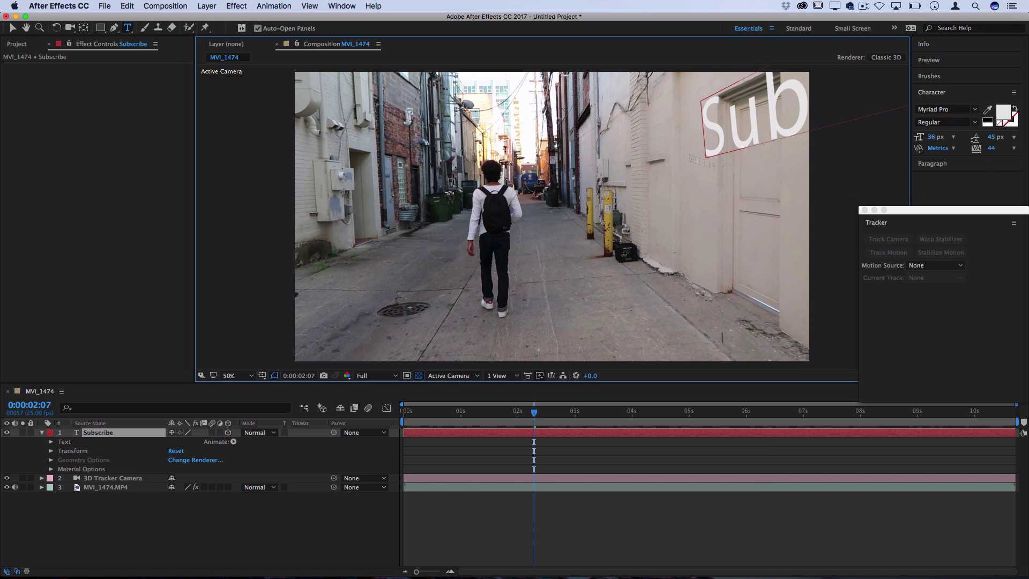
Move the Tracker panel aside and set the whole Subscribe text to 24 px.
click(327, 5)
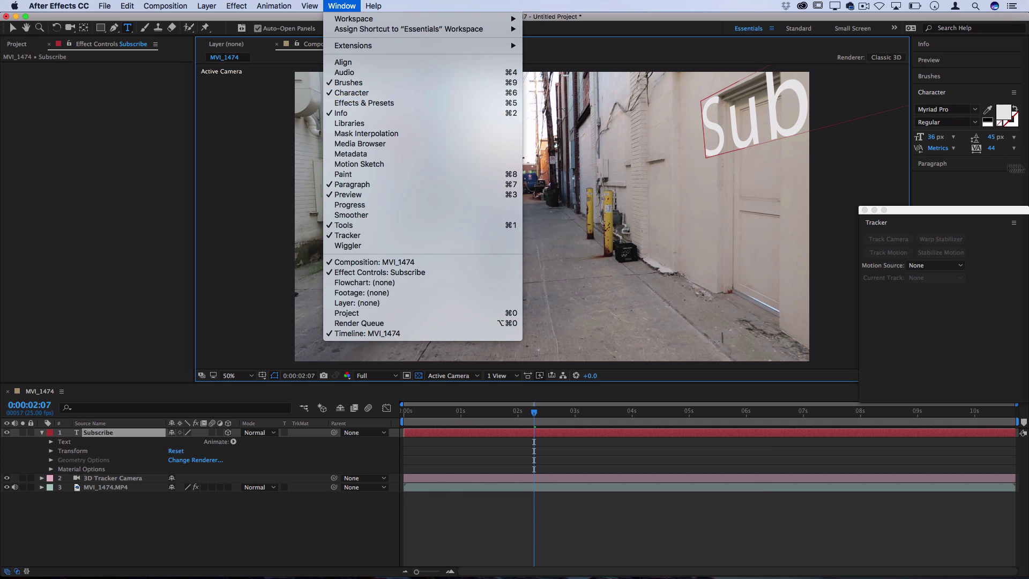
click(967, 194)
mouse_move(932, 214)
mouse_down()
mouse_move(943, 175)
mouse_move(947, 228)
mouse_up()
click(945, 108)
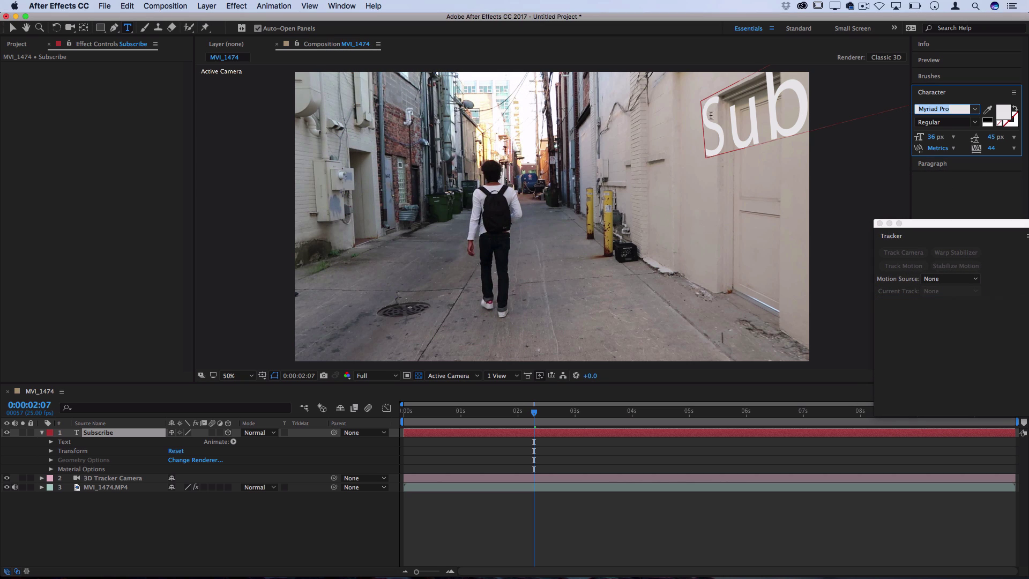
key(Return)
key(super+a)
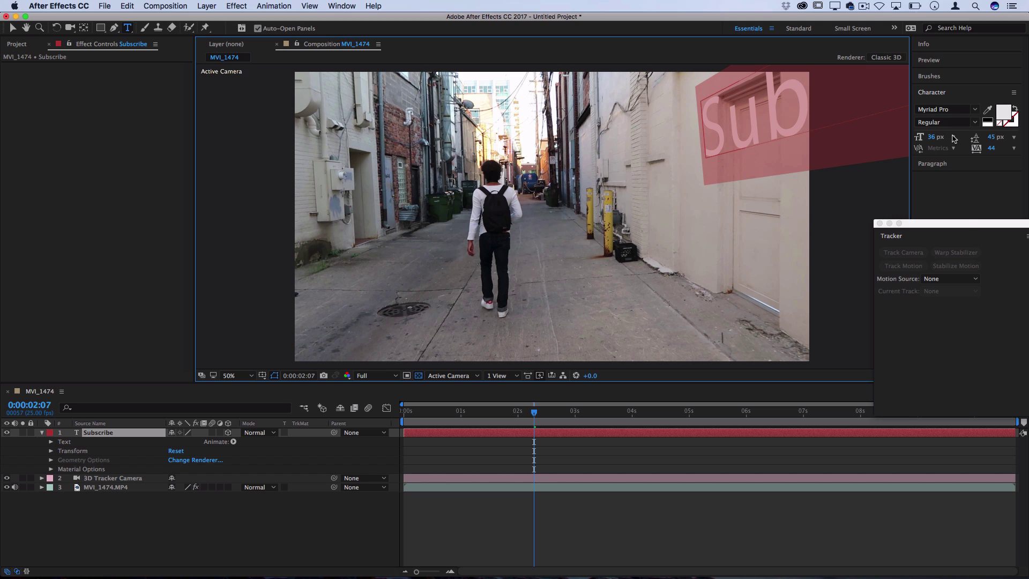
click(953, 136)
click(947, 227)
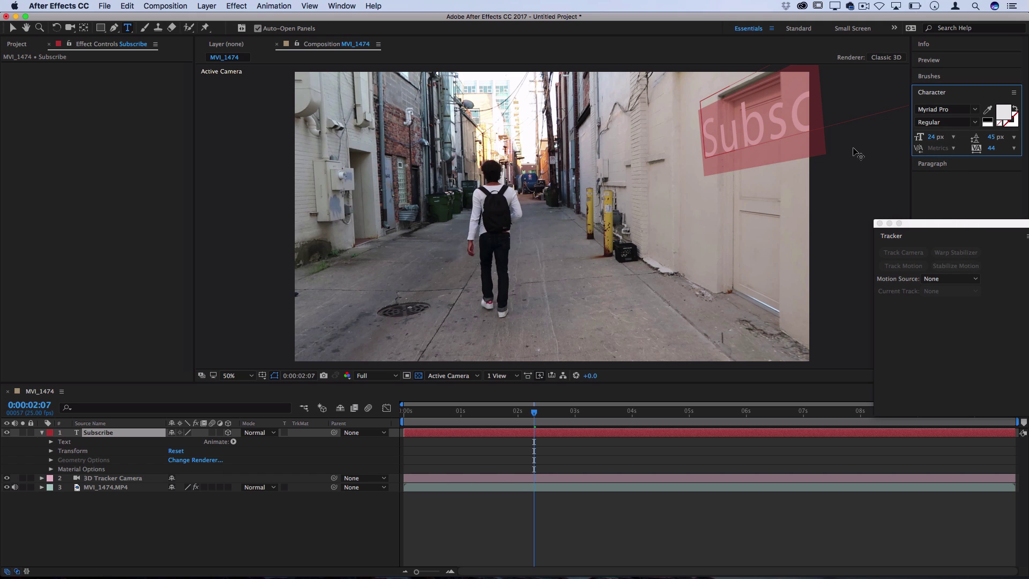
click(819, 138)
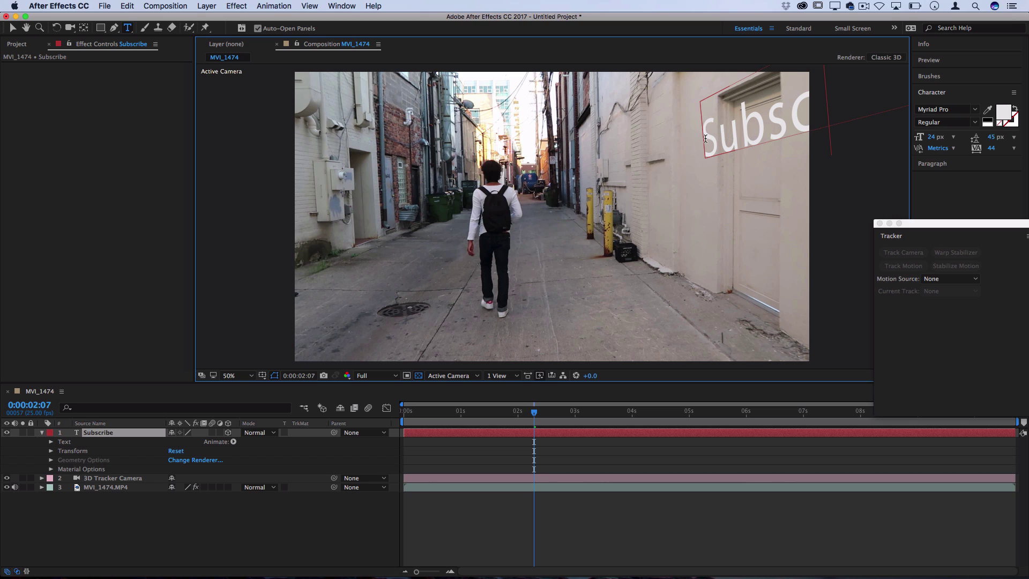
Try out new position and orientation values on the Subscribe layer's transform.
click(52, 453)
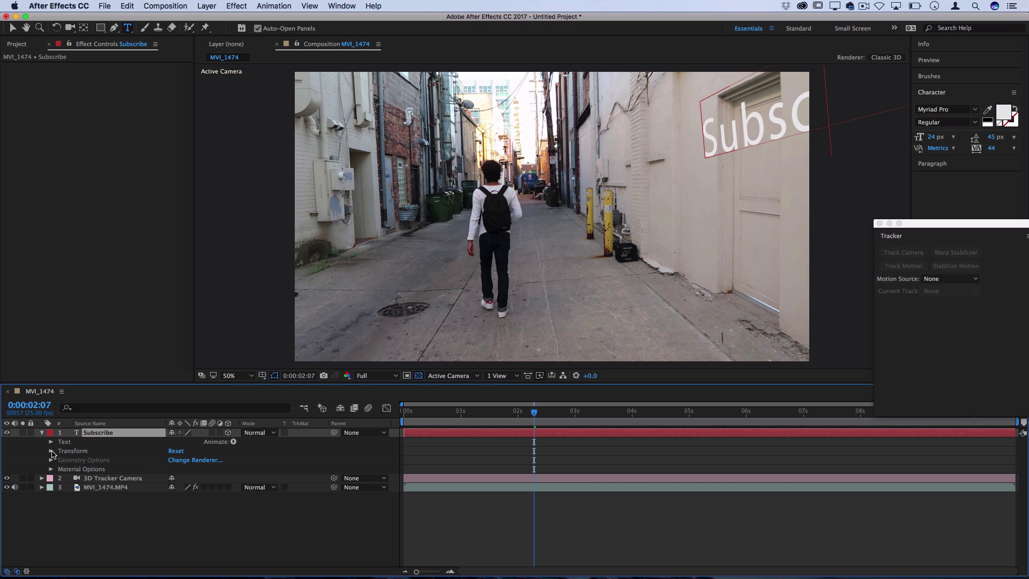
click(51, 453)
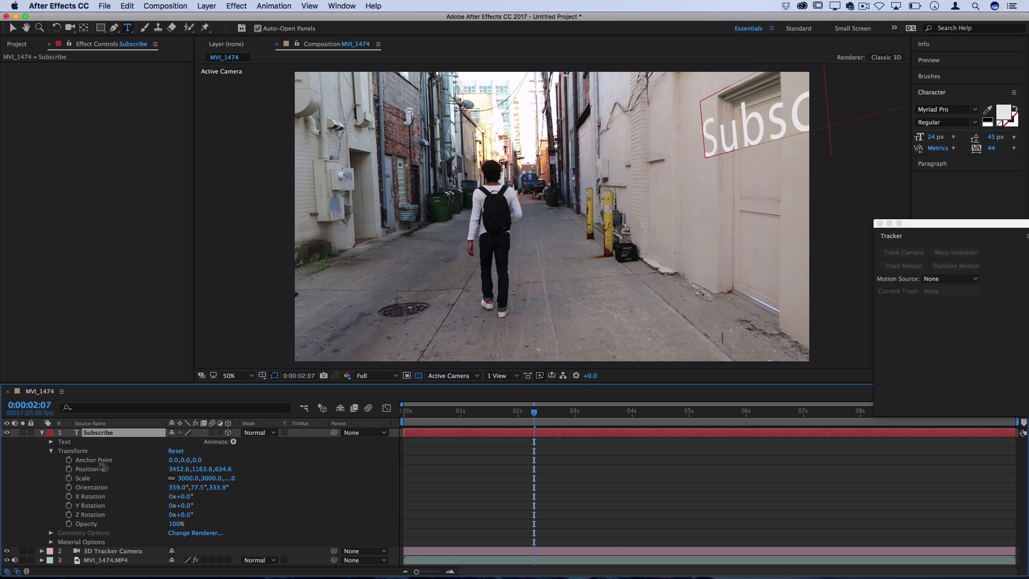
drag(176, 470, 110, 498)
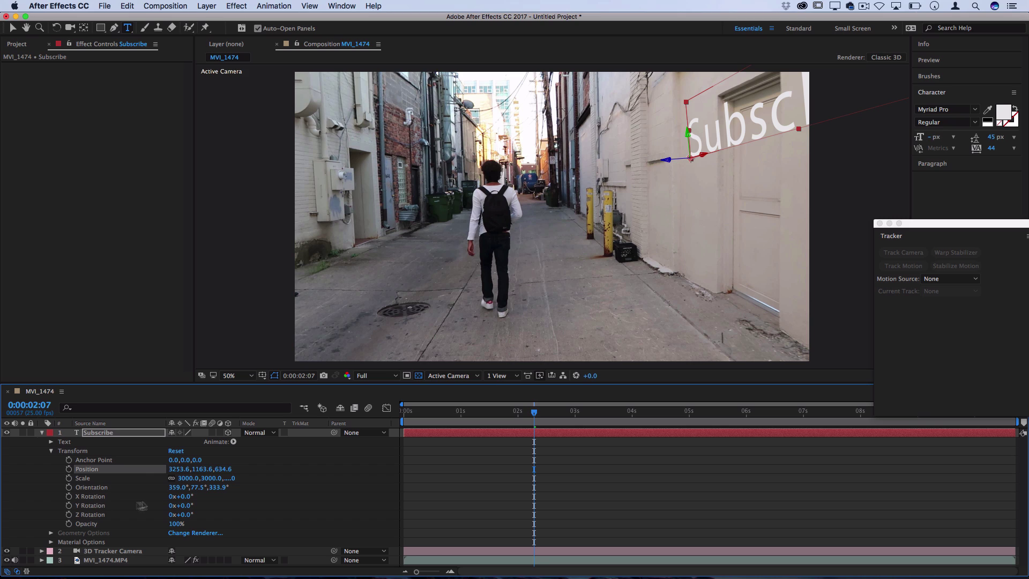
drag(203, 470, 251, 504)
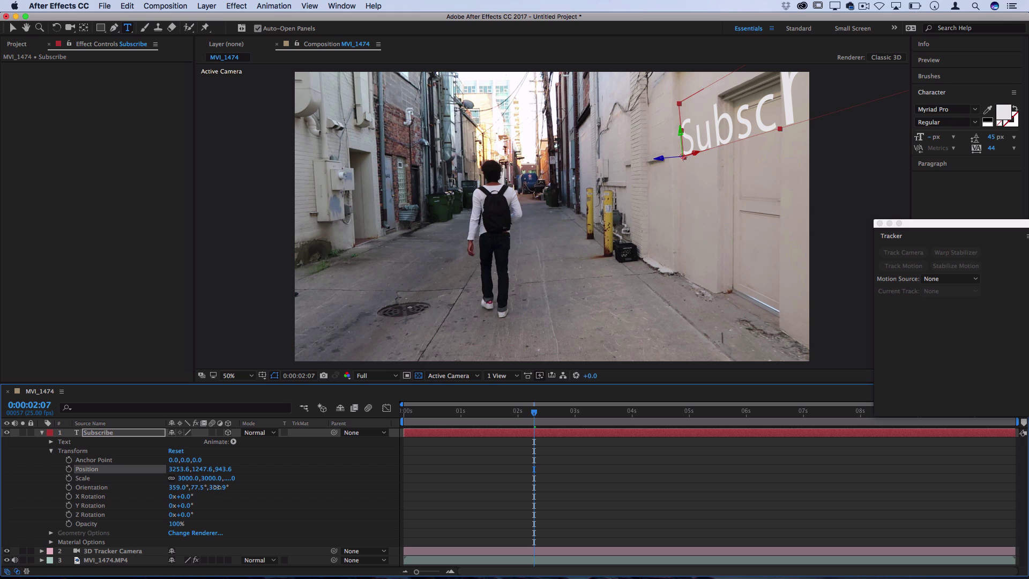
drag(218, 487, 139, 497)
Undo the trial Subscribe changes and play back the preview.
key(super+z)
key(super+z)
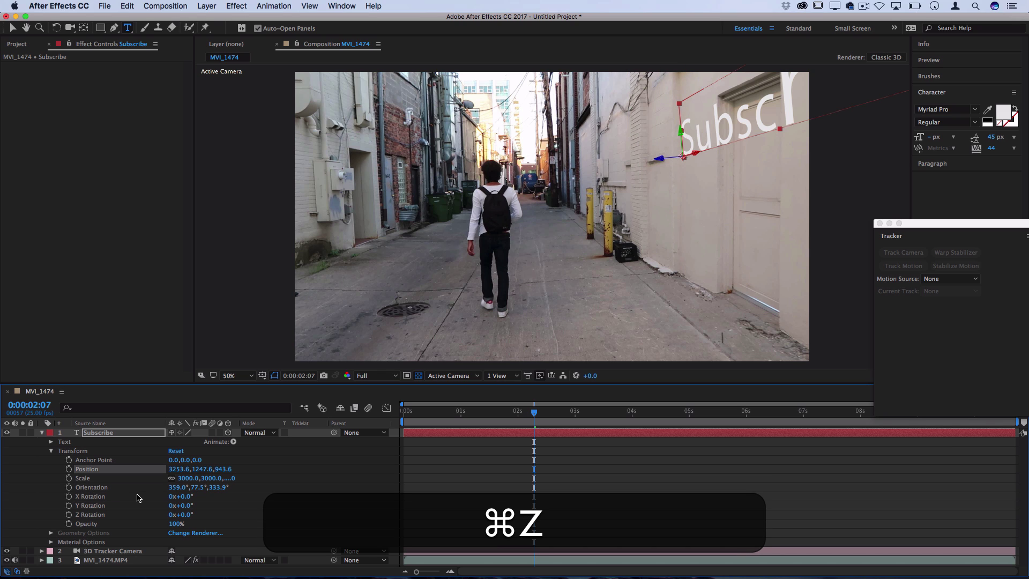
key(super+z)
key(space)
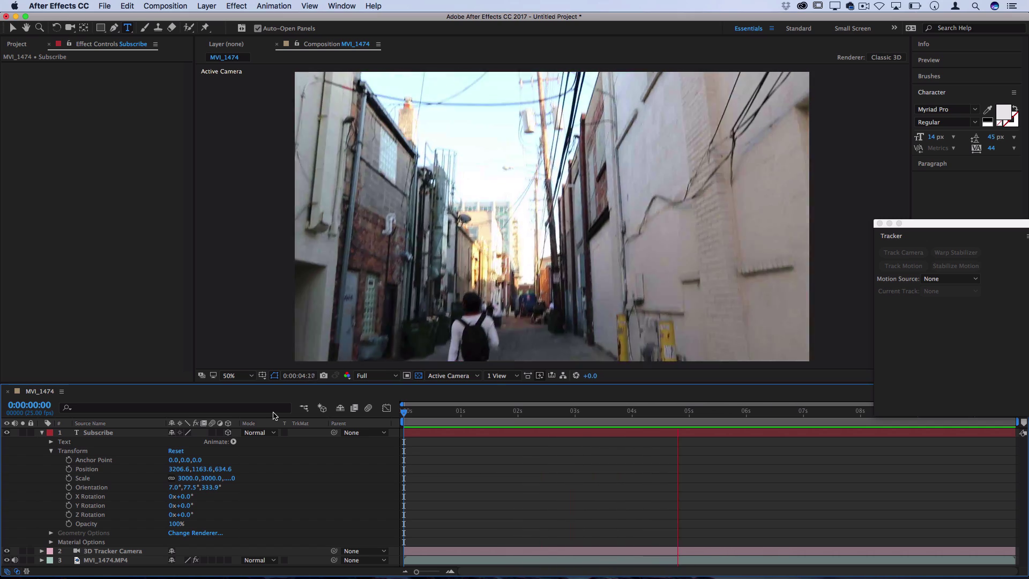
Shrink the tracker's Track Point Size to 169% and move to the frame showing the yellow posts.
key(space)
click(42, 432)
click(109, 451)
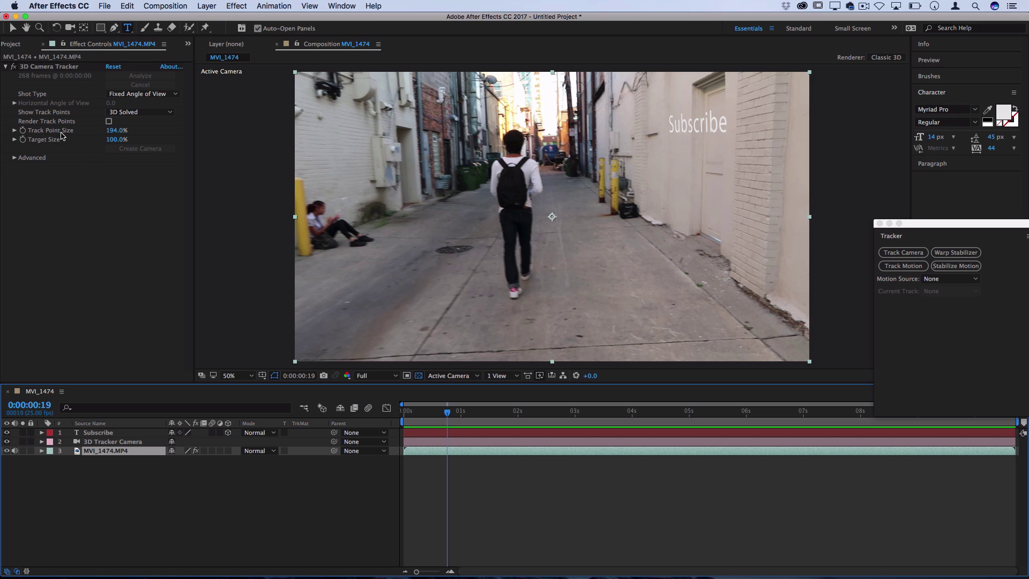
drag(112, 131, 103, 136)
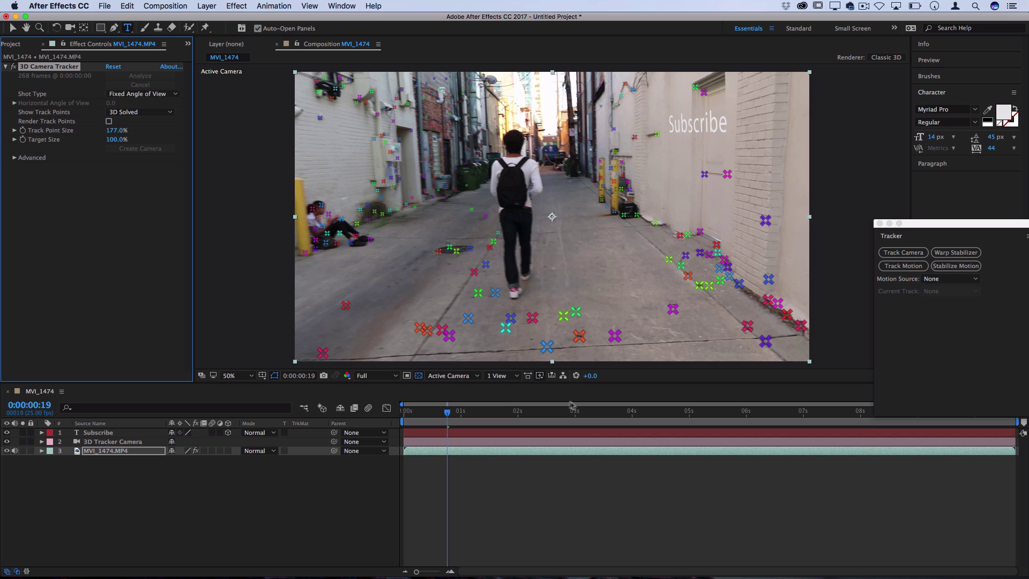
drag(572, 406, 670, 416)
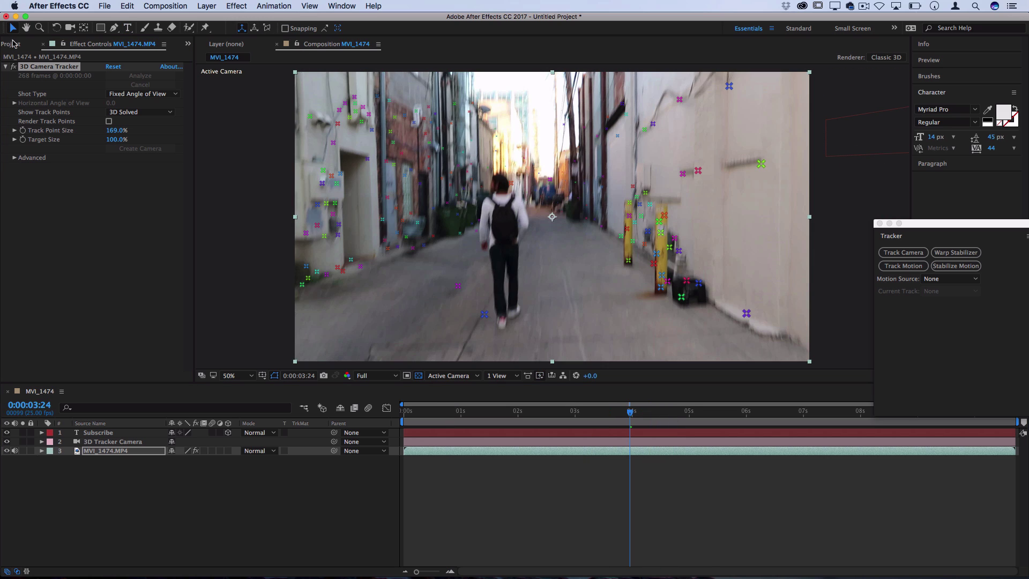
key(v)
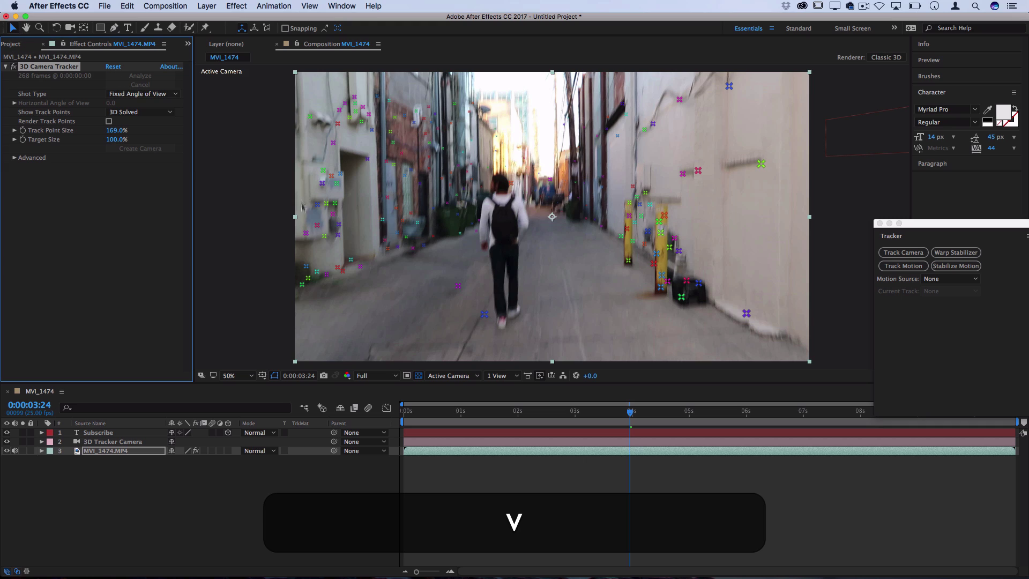
Create a text layer at the track point on the yellow post.
click(658, 227)
right_click(658, 227)
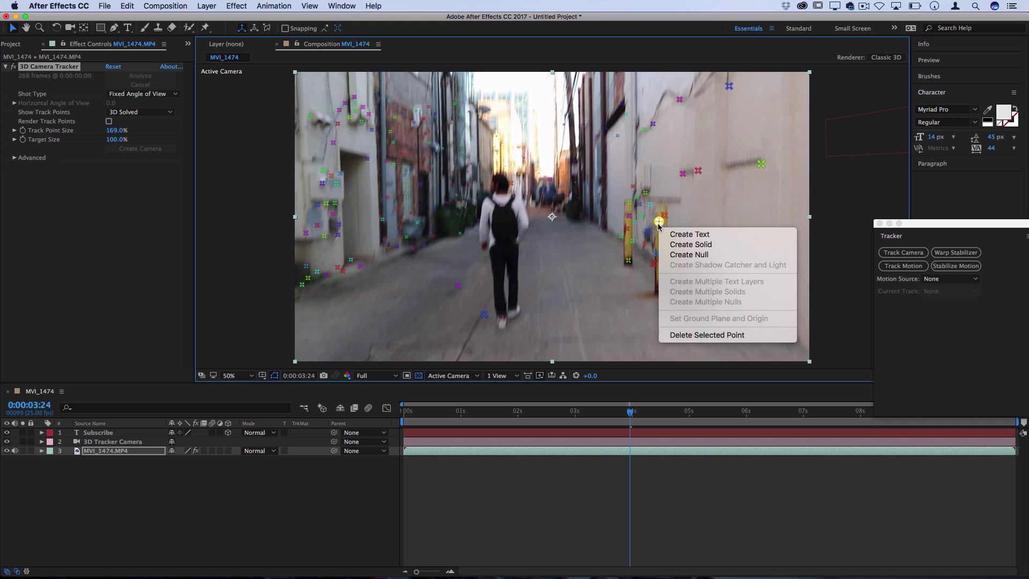
click(689, 234)
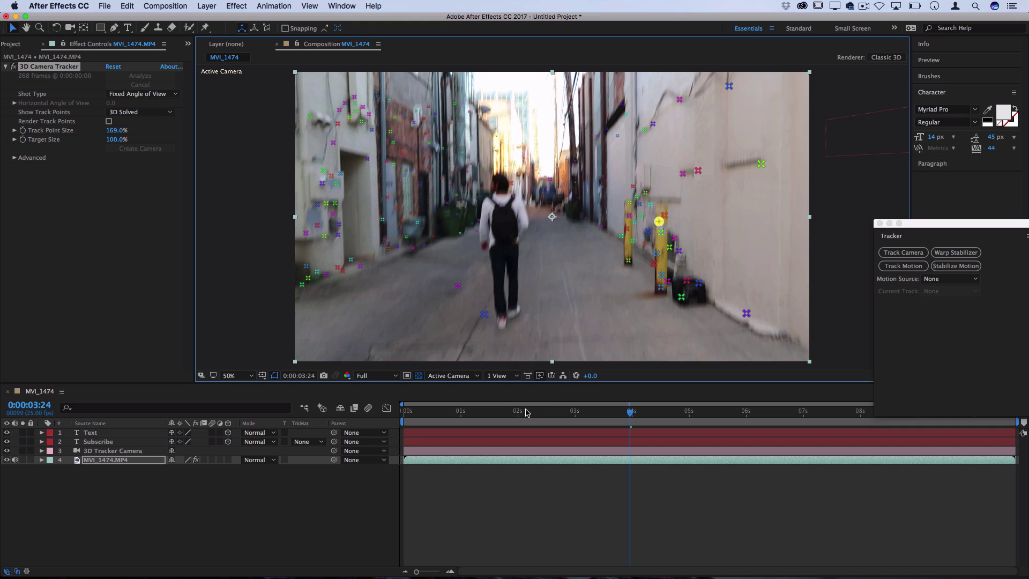
click(97, 433)
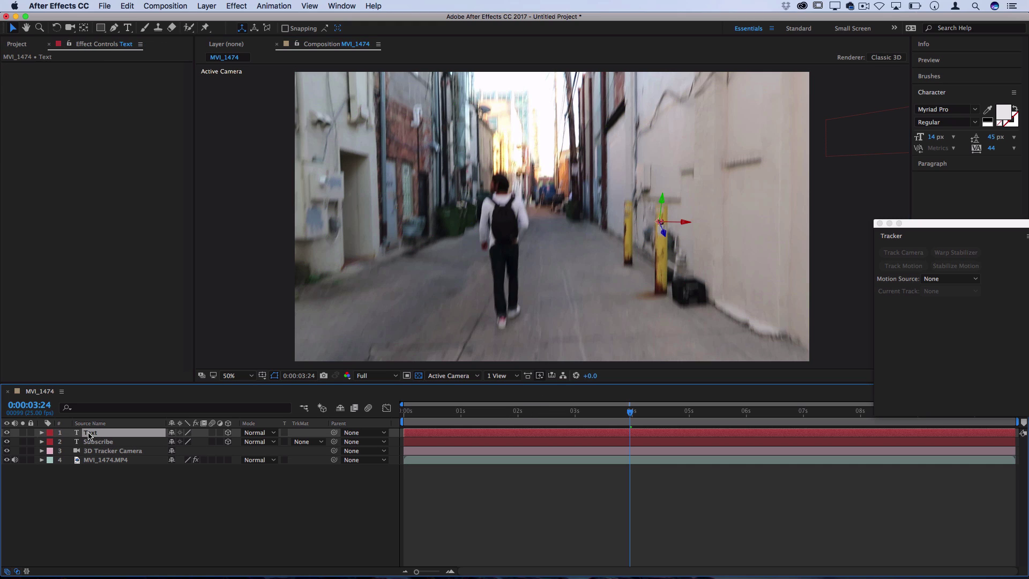
key(super+t)
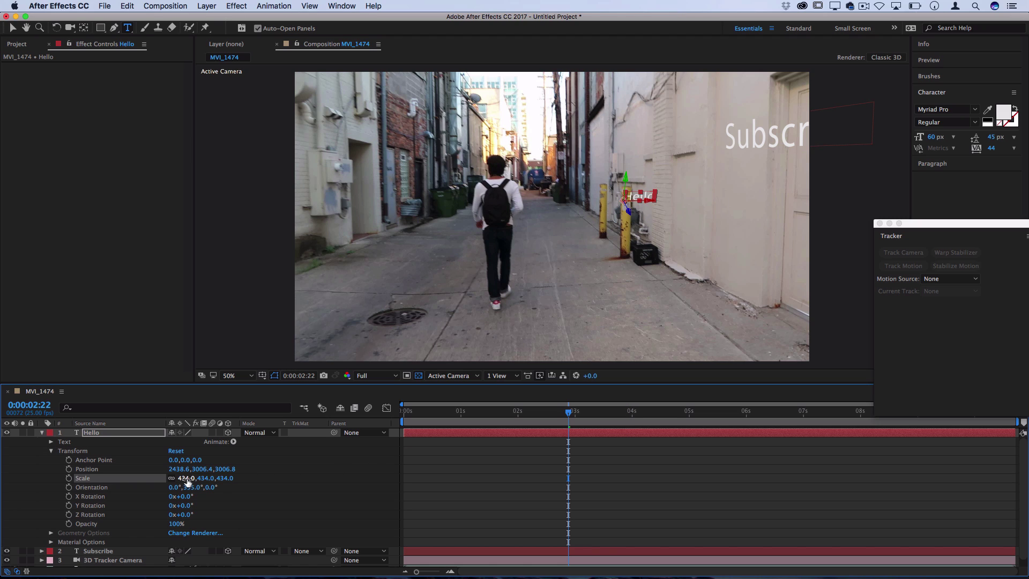
Scale the Hello text to 561% and shift it left to X 1597.6.
drag(188, 481, 280, 490)
drag(180, 469, 107, 482)
drag(51, 569, 53, 476)
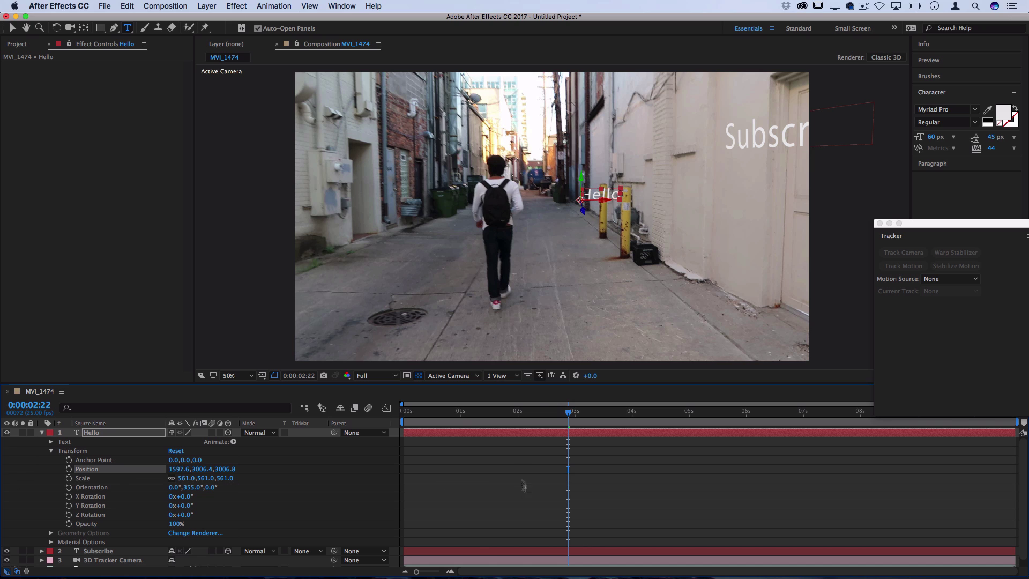
Return near the clip start and play the preview to check the Hello placement.
drag(542, 413, 392, 422)
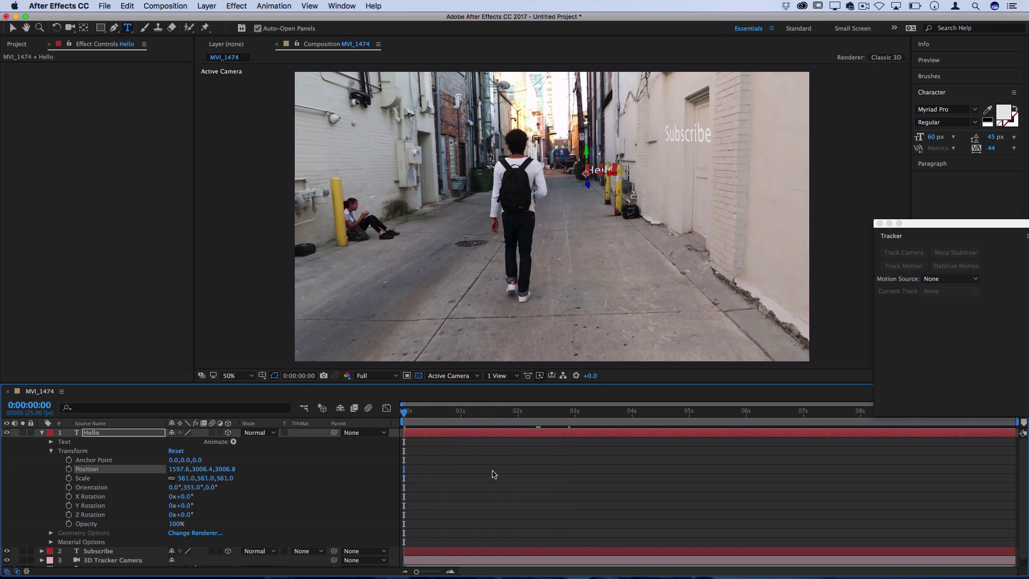
key(space)
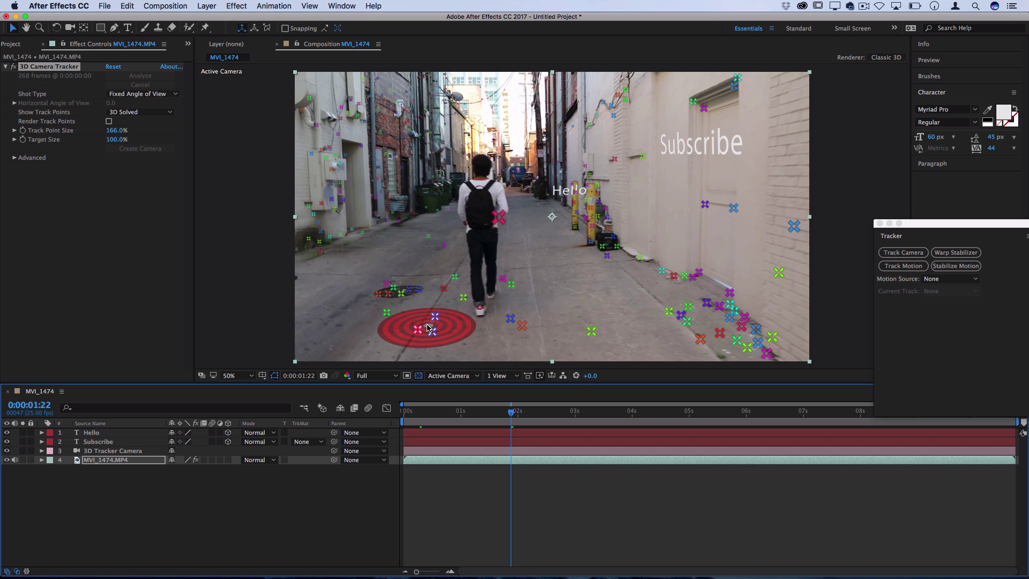
Create a text layer at the ground target and type 'Like' into it.
right_click(428, 327)
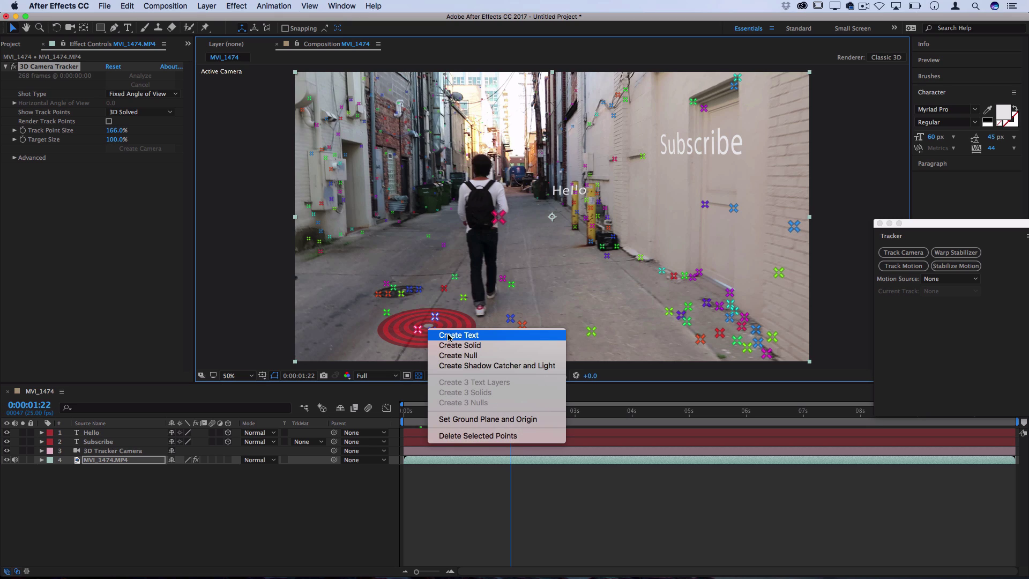
click(448, 337)
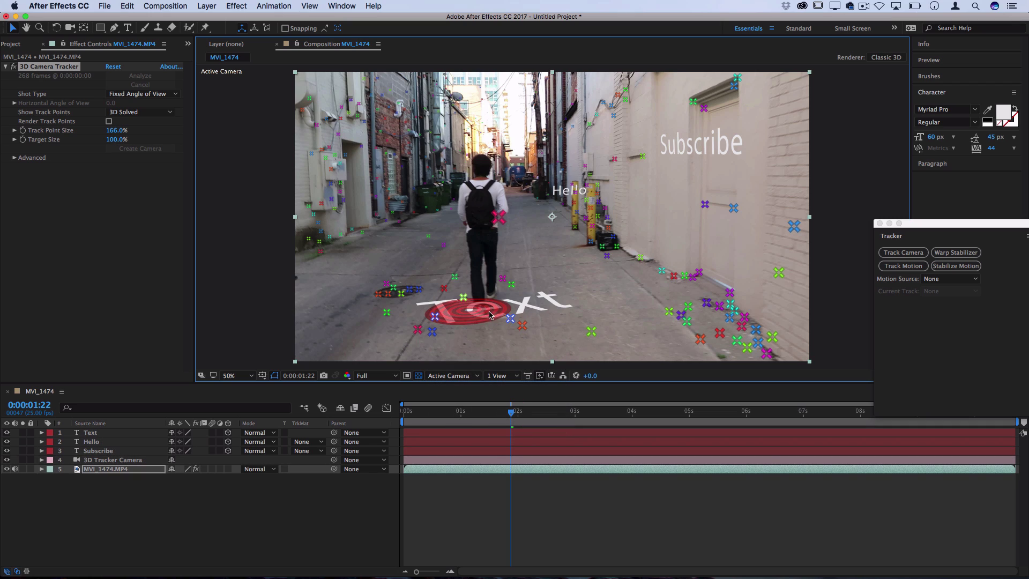
double_click(94, 435)
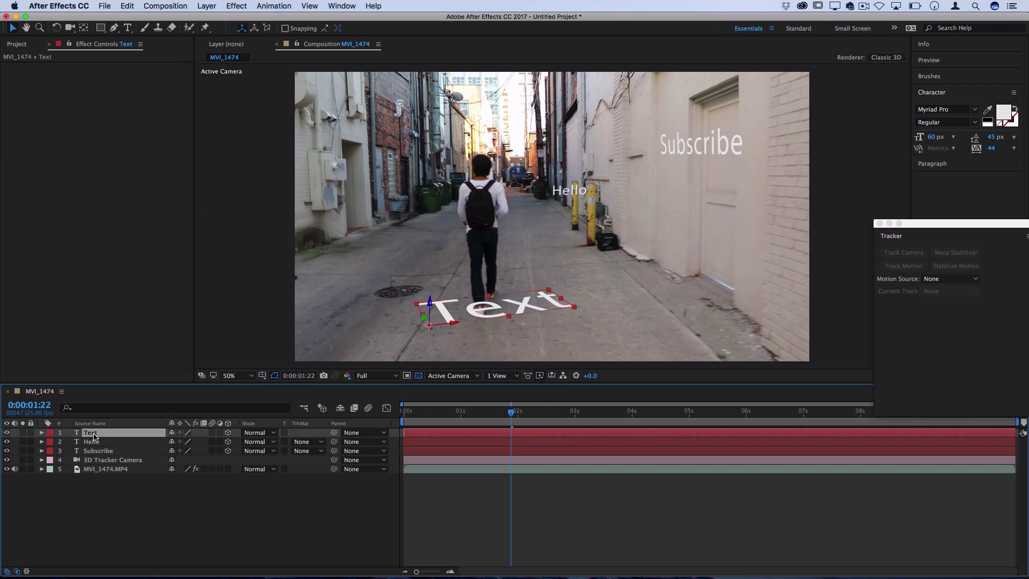
text(Like)
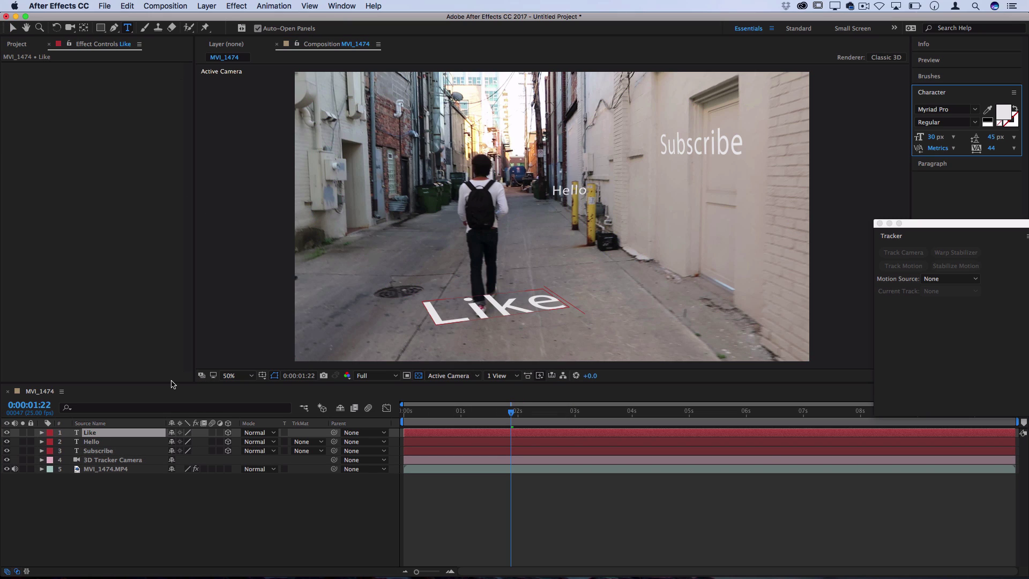
Move the Like text on the ground to position -1523.2, 2475.2.
click(42, 433)
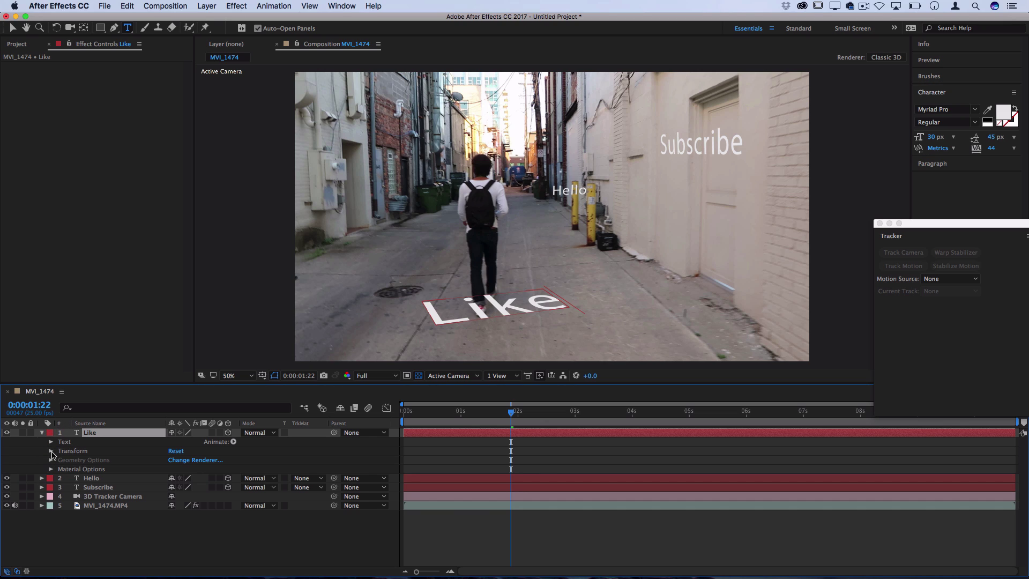
click(51, 452)
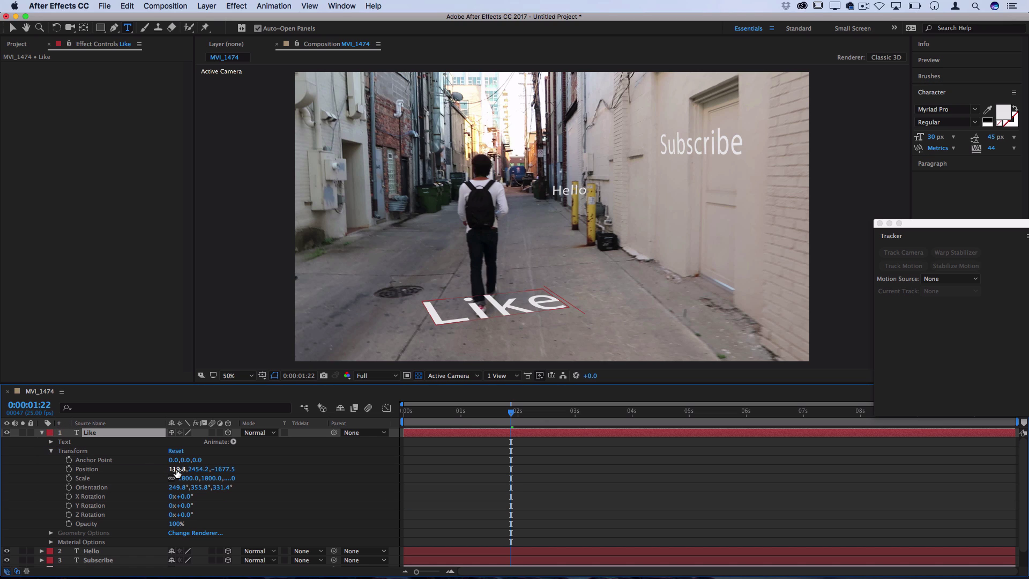
drag(176, 471, 123, 473)
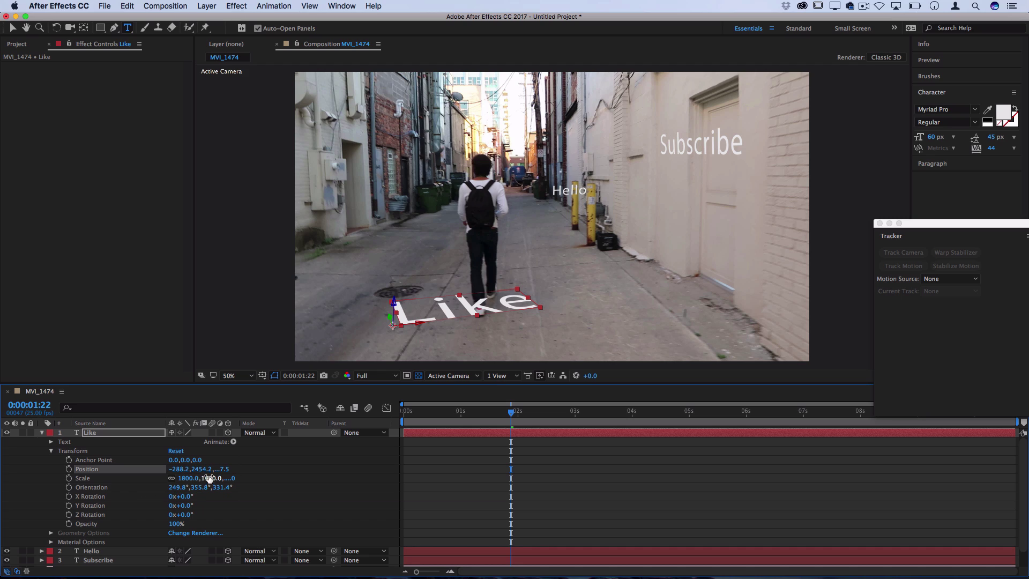
drag(201, 469, 180, 474)
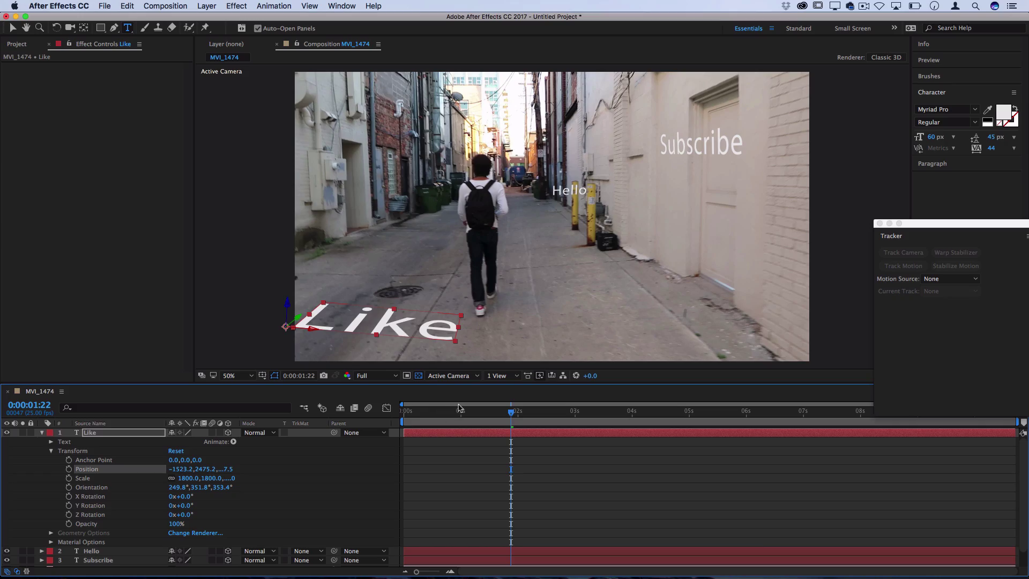
Play the preview from the start to check Like, Hello and Subscribe stay fixed in the alley.
key(space)
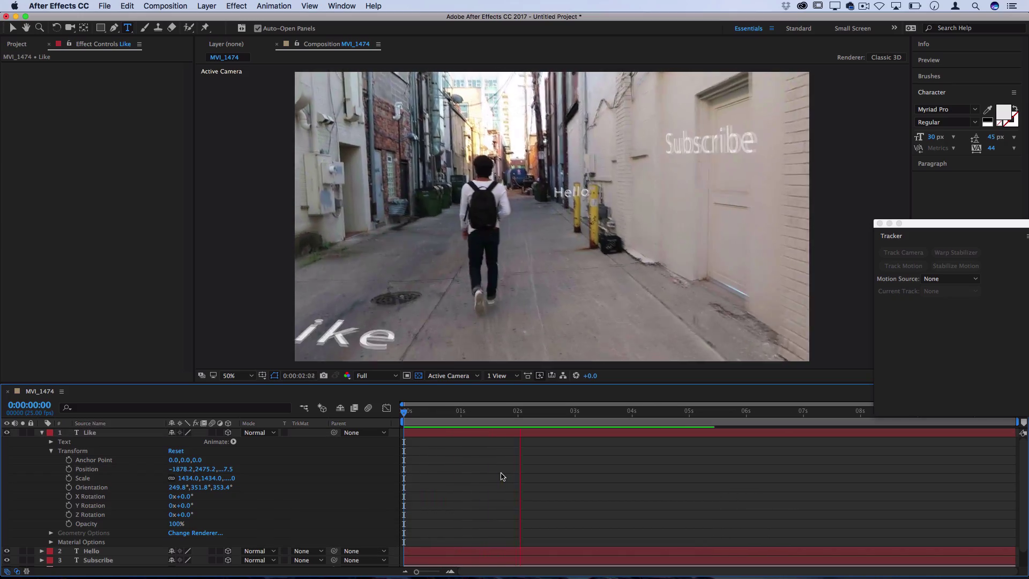